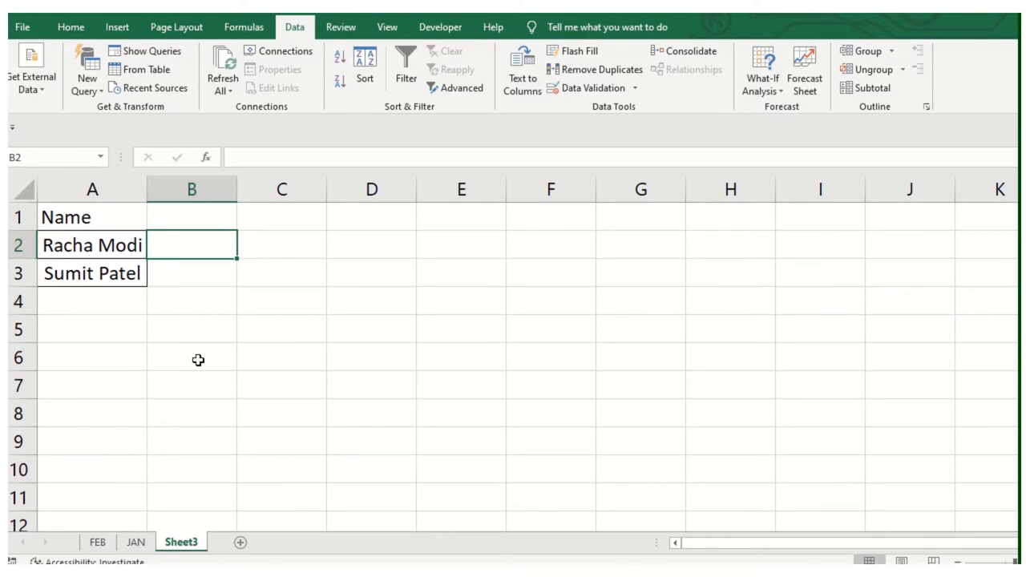
left_click(97, 542)
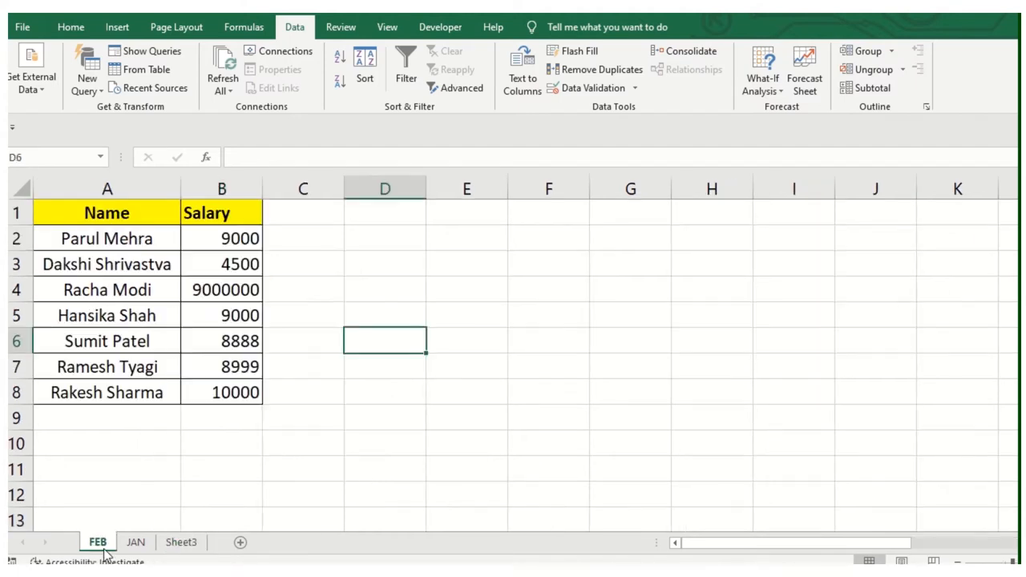
left_click_drag(106, 214, 233, 393)
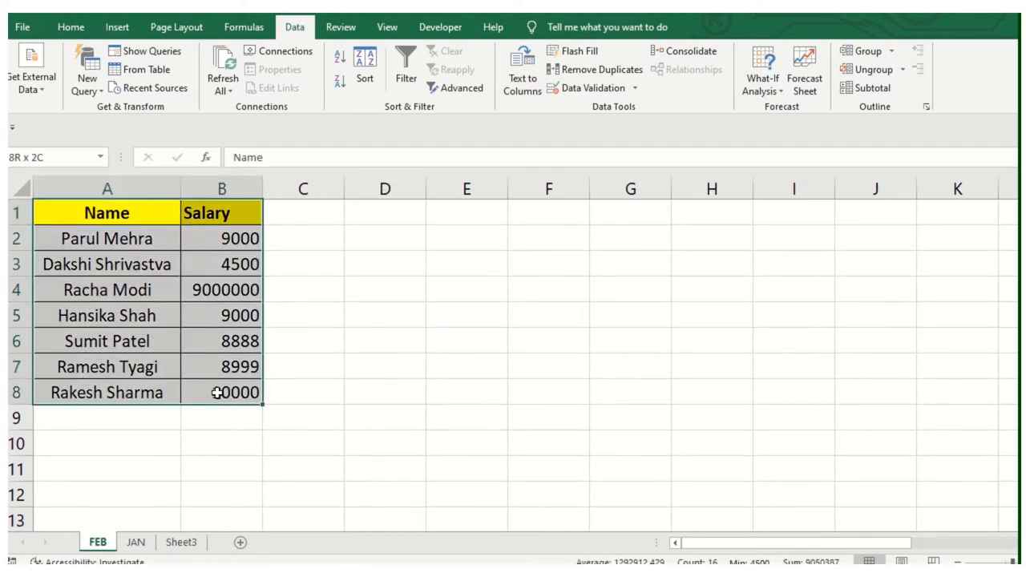
left_click(230, 290)
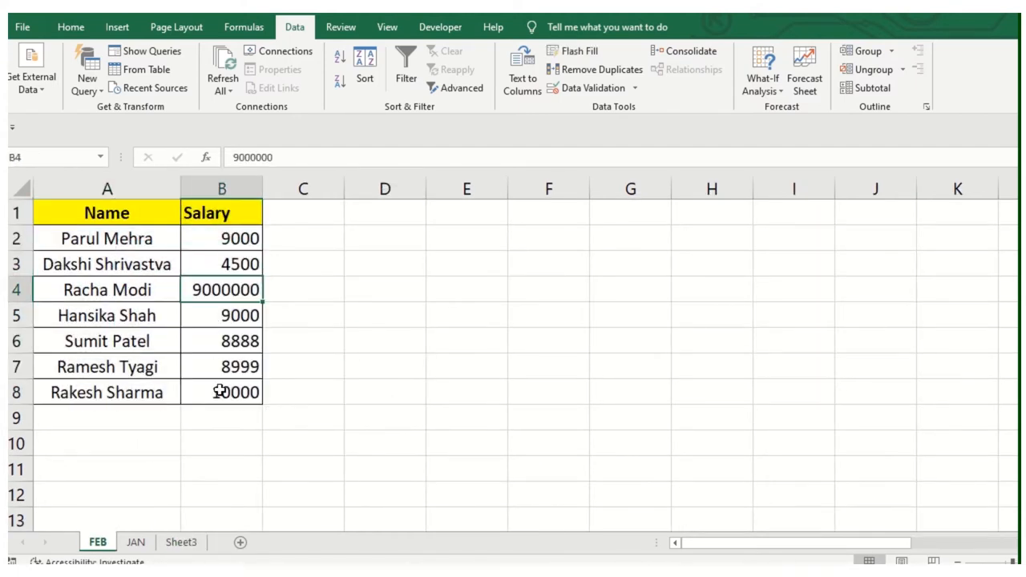
type("8000")
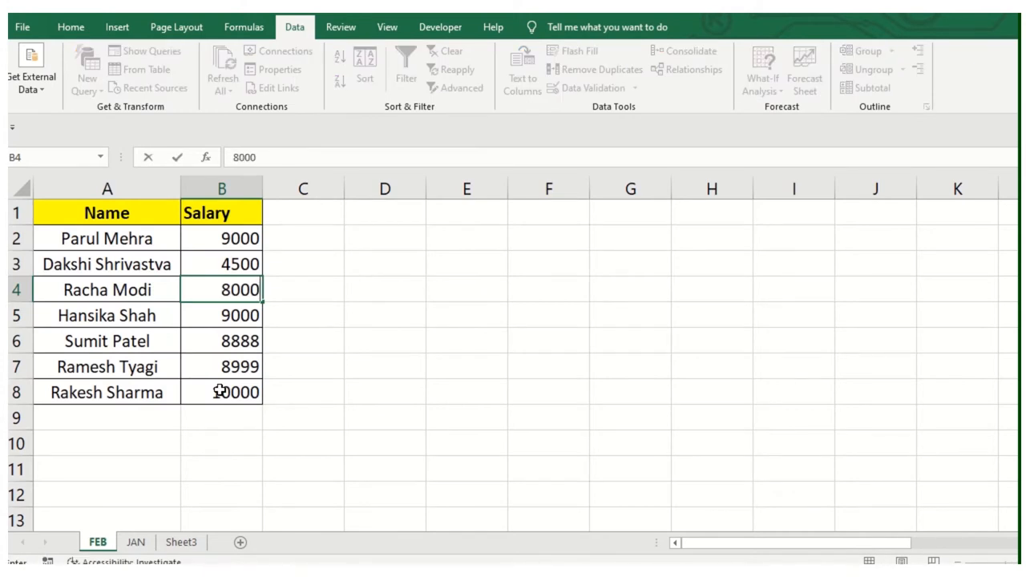
key("Return")
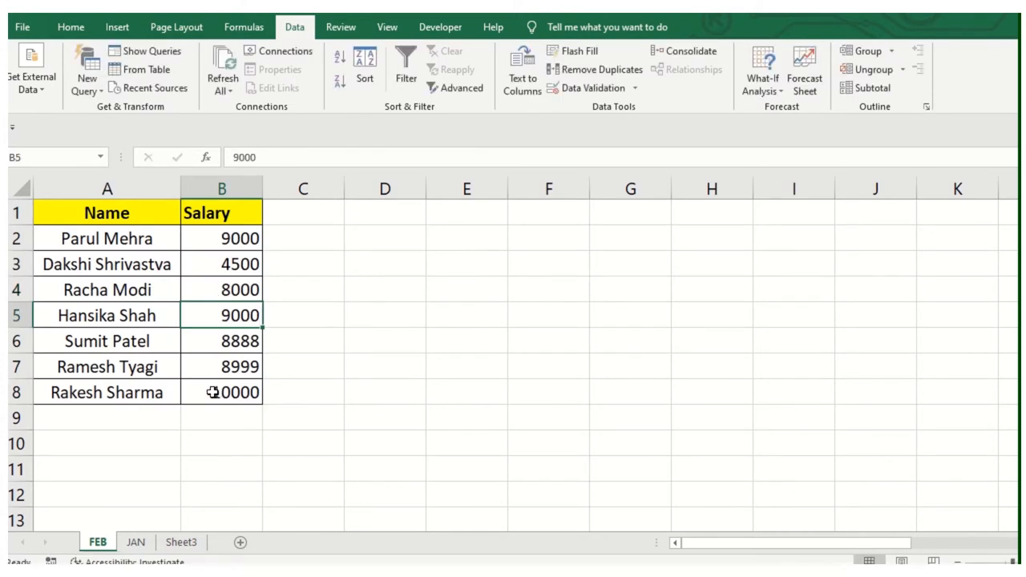
Compare with the JAN salary table, then return to Sheet3
left_click(136, 542)
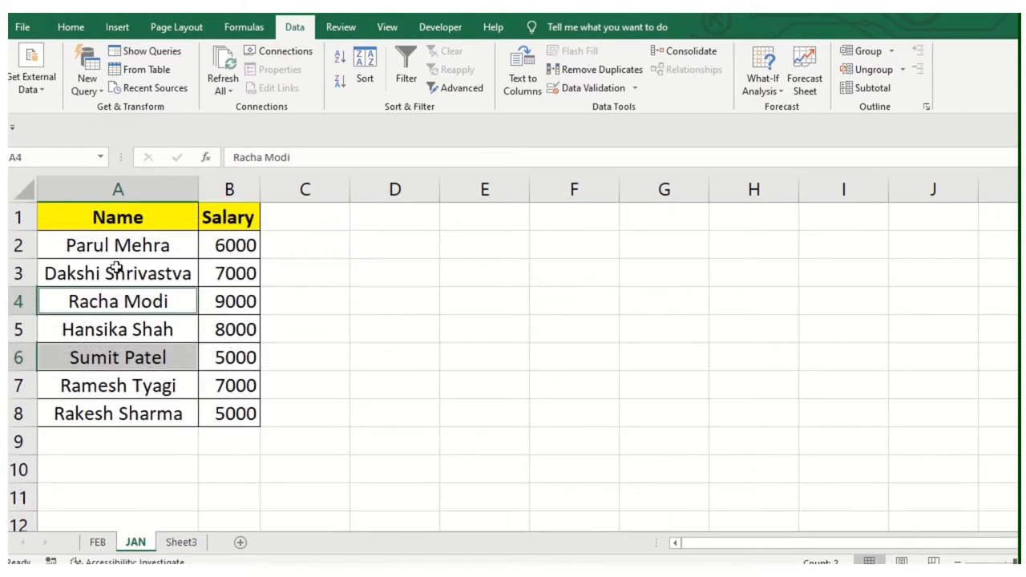
left_click(129, 240)
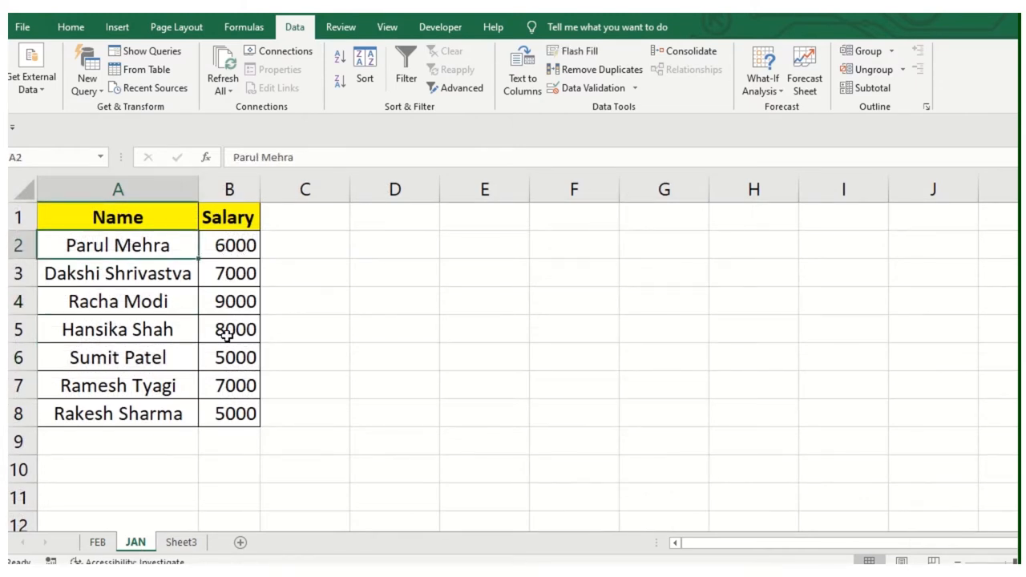
left_click(98, 541)
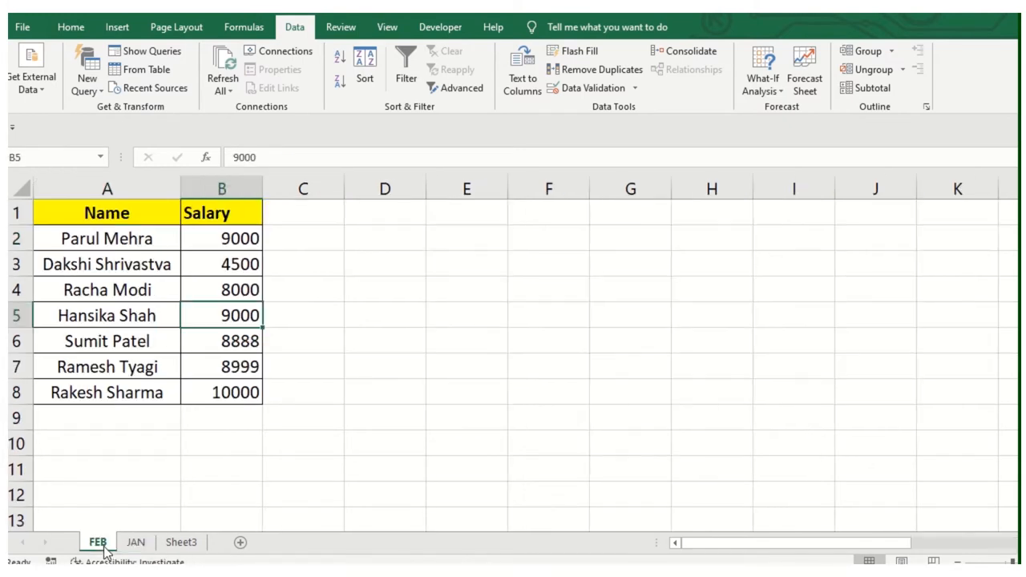
left_click(181, 542)
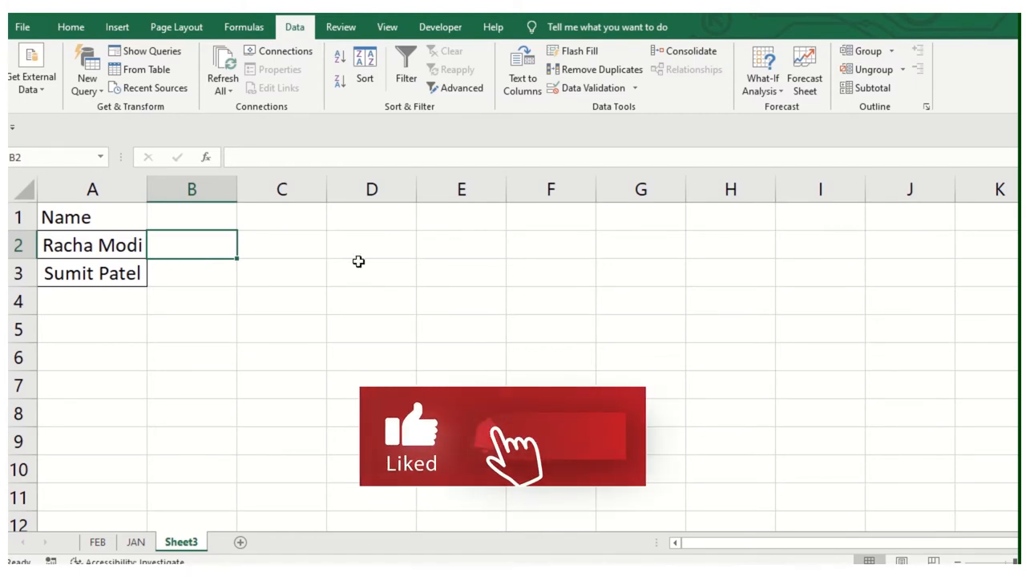
Start a Consolidate on Sheet3 with Sum as the summary function
left_click(688, 51)
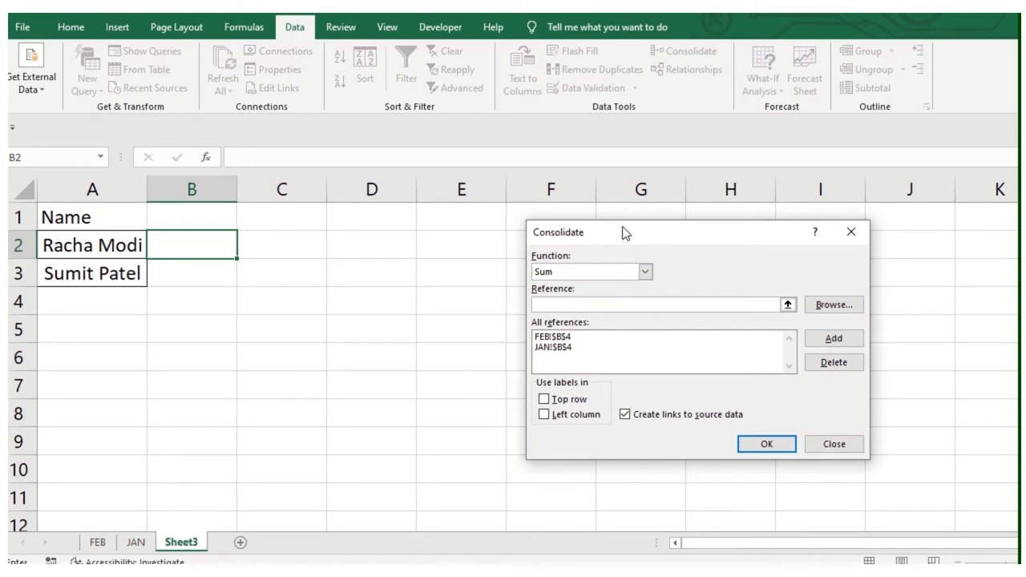
left_click_drag(618, 233, 547, 205)
left_click(493, 245)
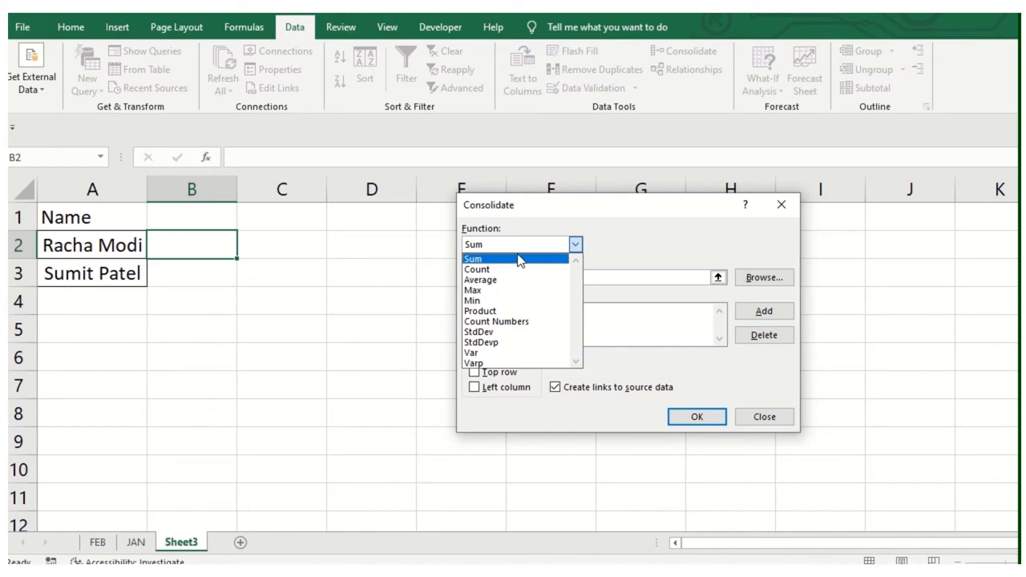
left_click(520, 258)
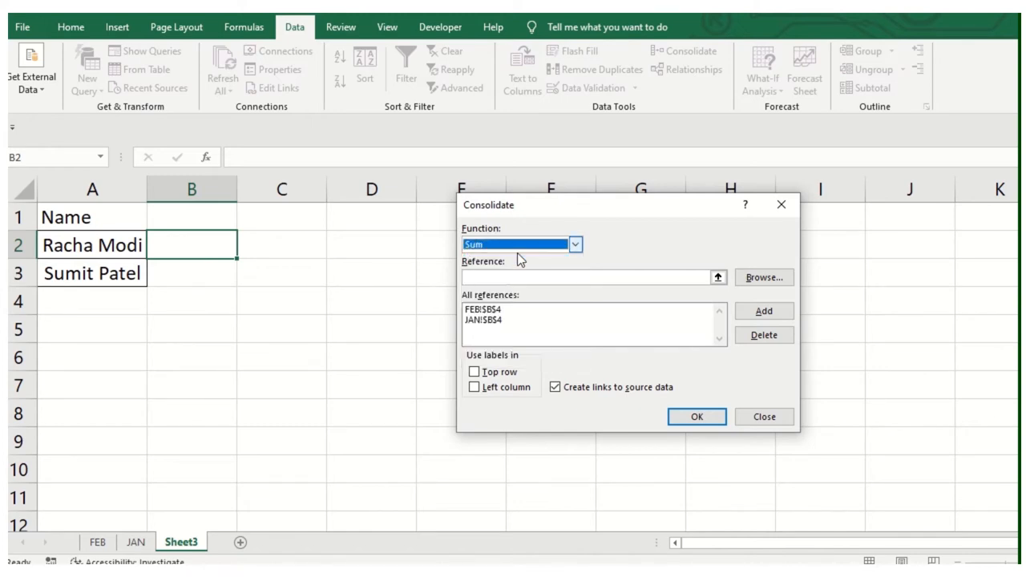
Delete the old FEB!$B$4 and JAN!$B$4 references, triggering an invalid-reference warning on Add
left_click(520, 309)
left_click(764, 335)
left_click(521, 309)
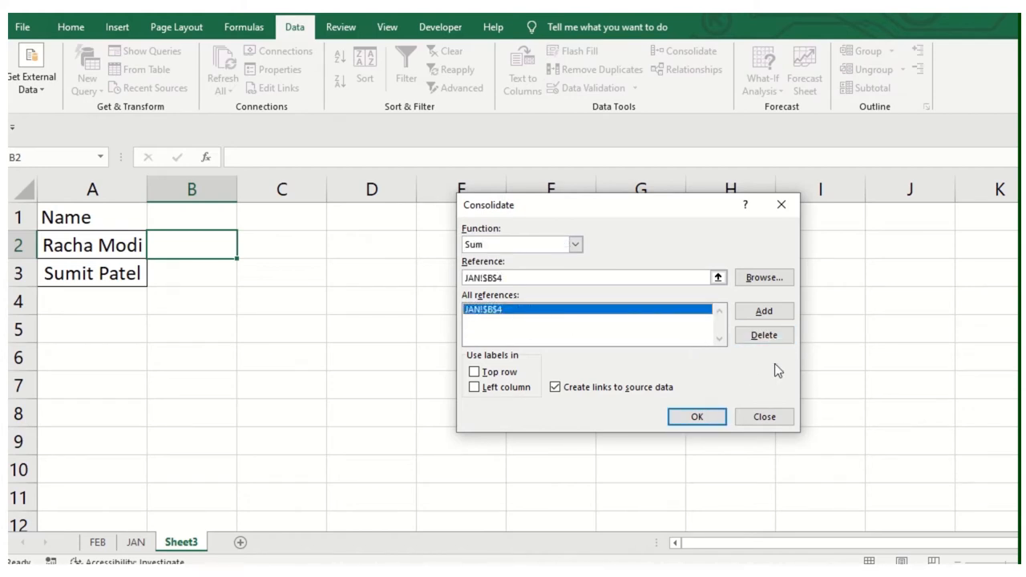
left_click(764, 335)
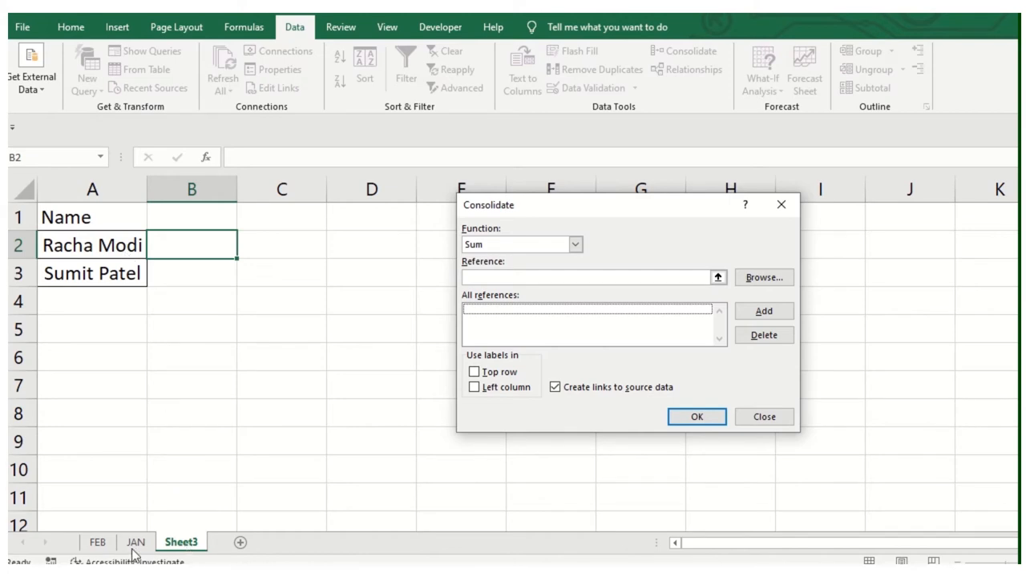
left_click(772, 315)
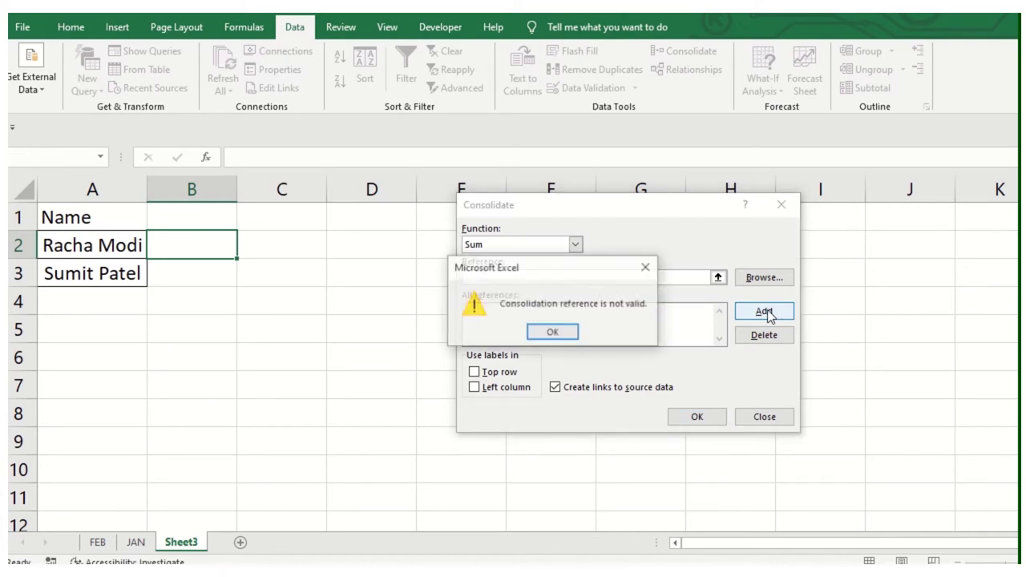
left_click(552, 334)
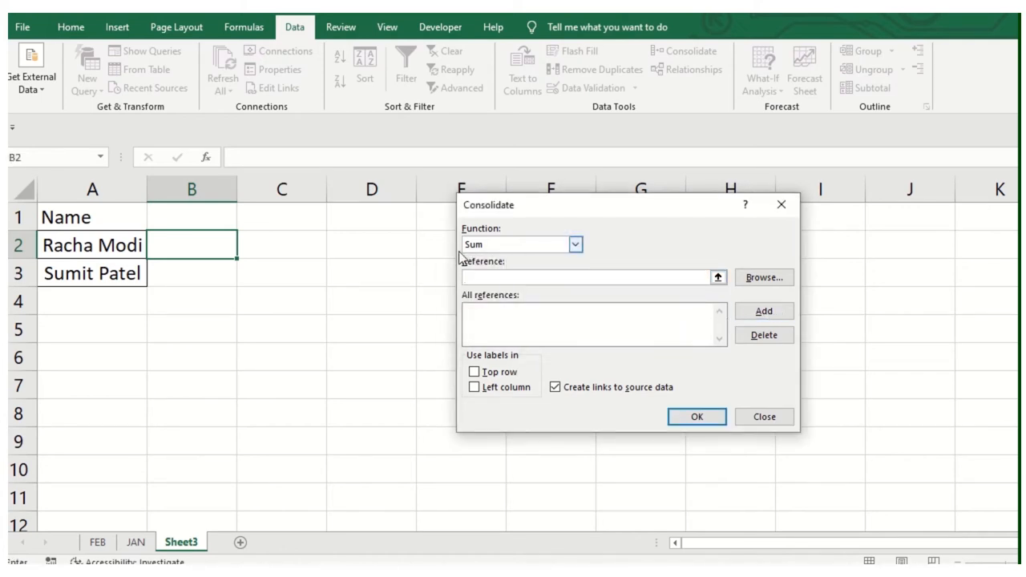
left_click(500, 278)
left_click(718, 277)
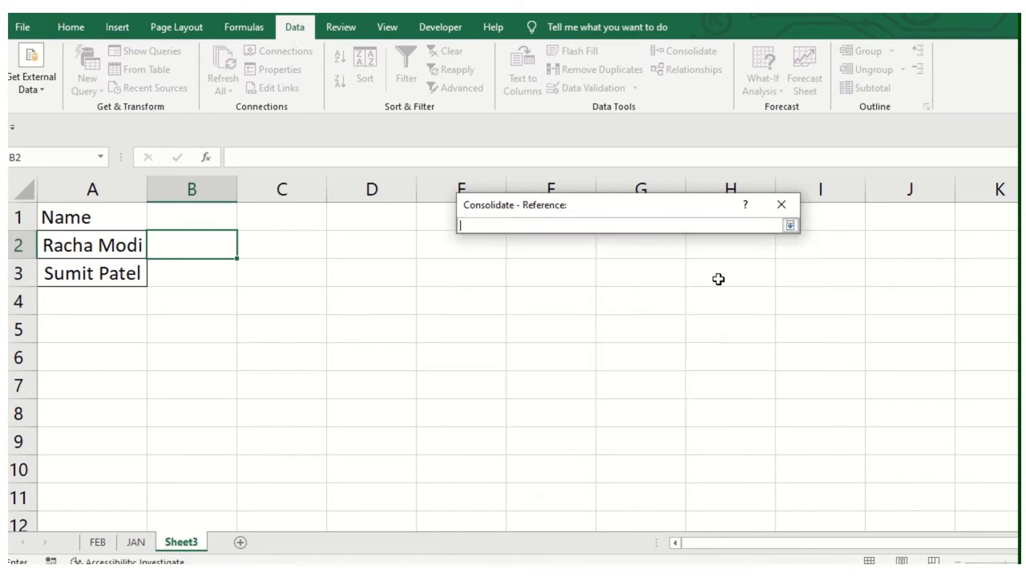
left_click(97, 542)
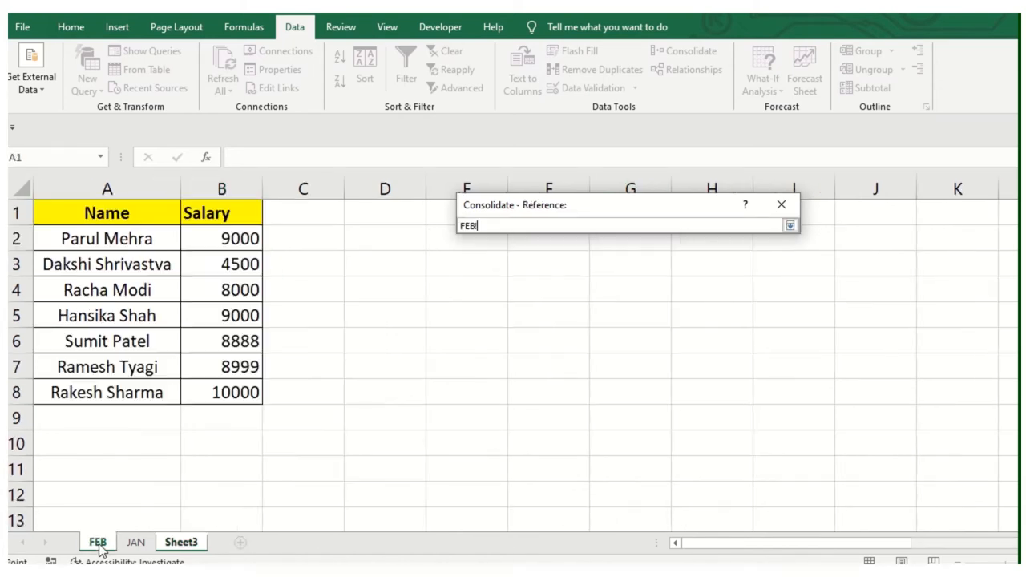
left_click(238, 293)
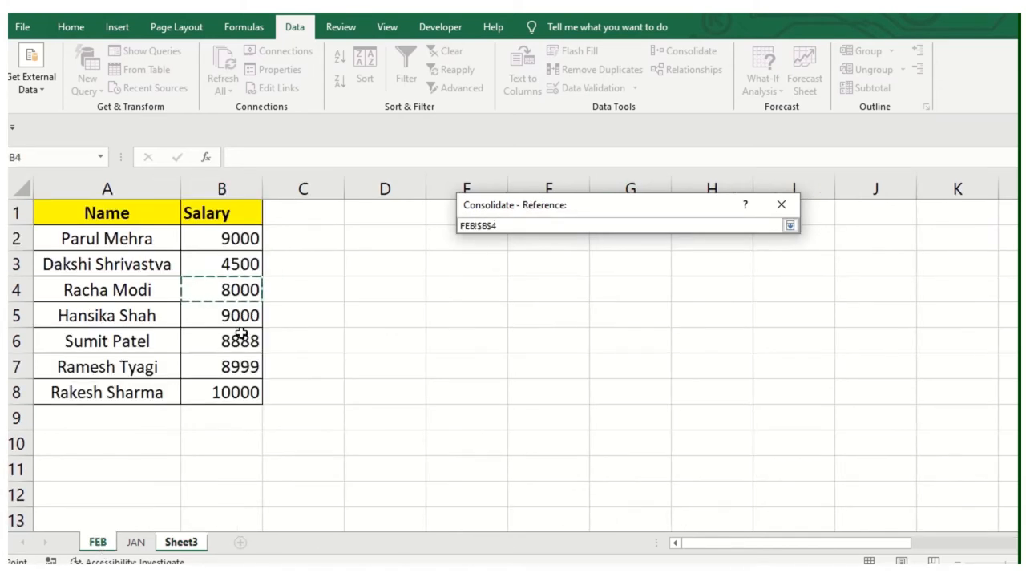
left_click(790, 226)
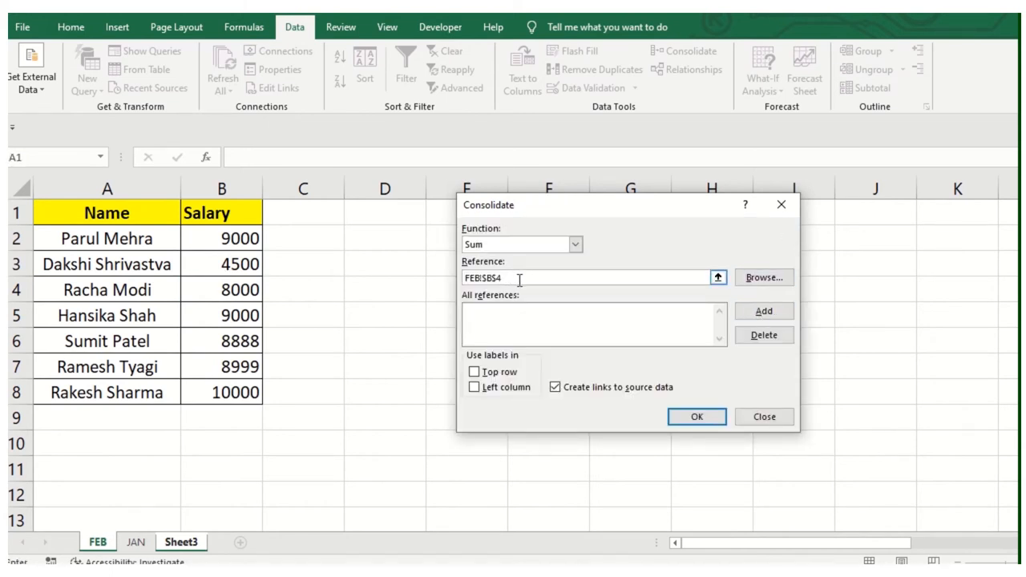
left_click(763, 311)
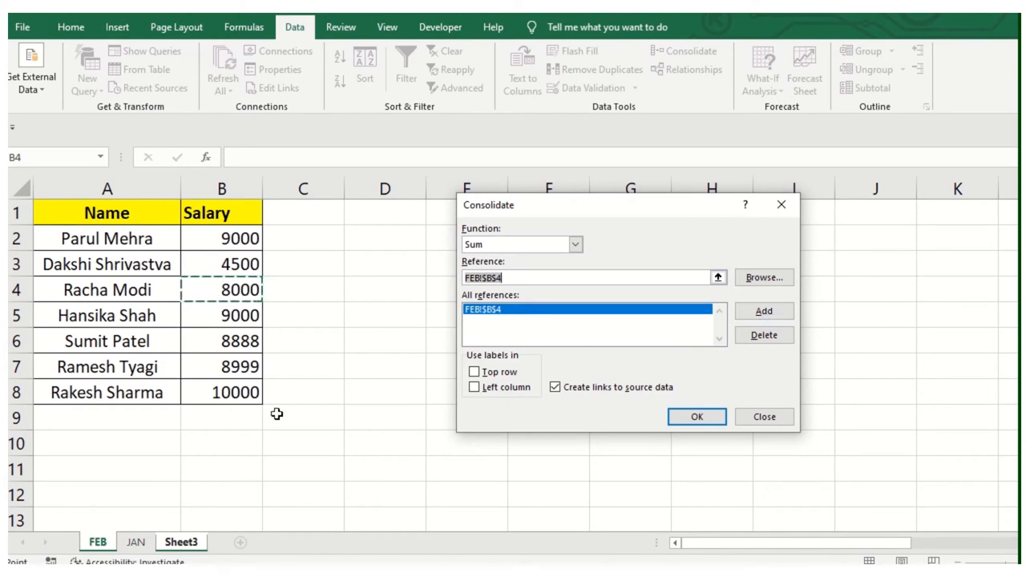
Add JAN!$B$4 as the second source and run the consolidation onto Sheet3
left_click(136, 542)
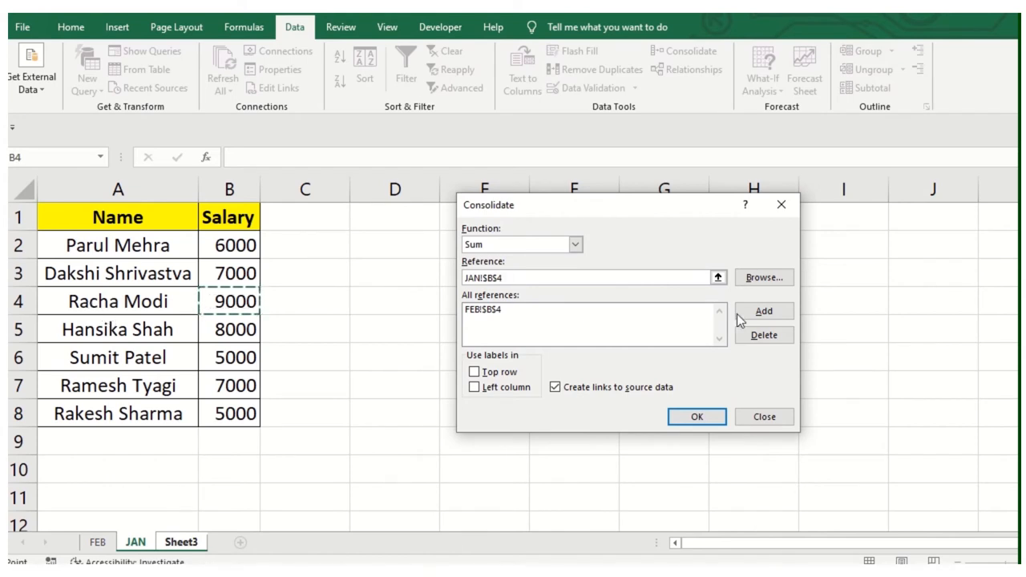
left_click(763, 312)
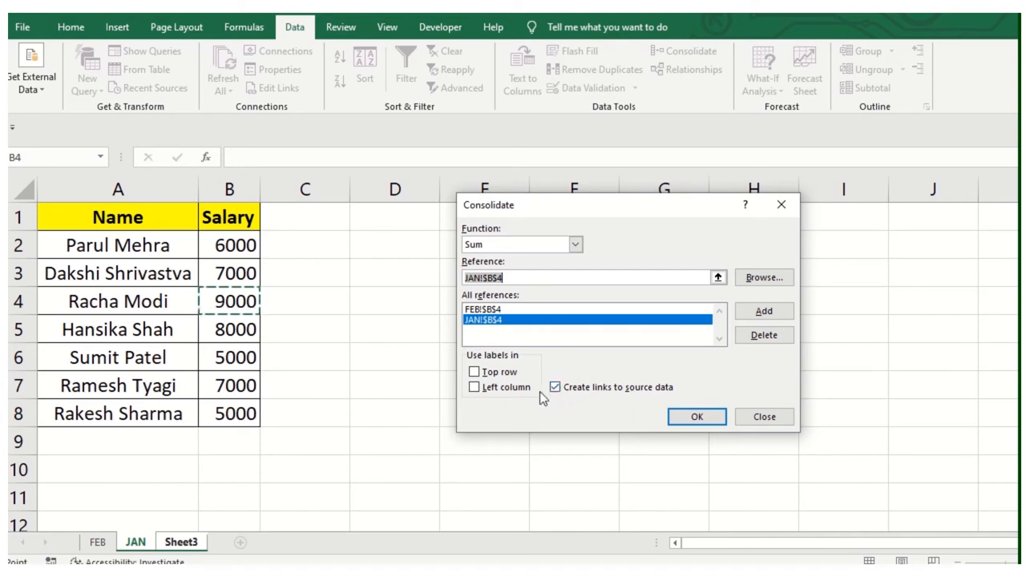
left_click(709, 421)
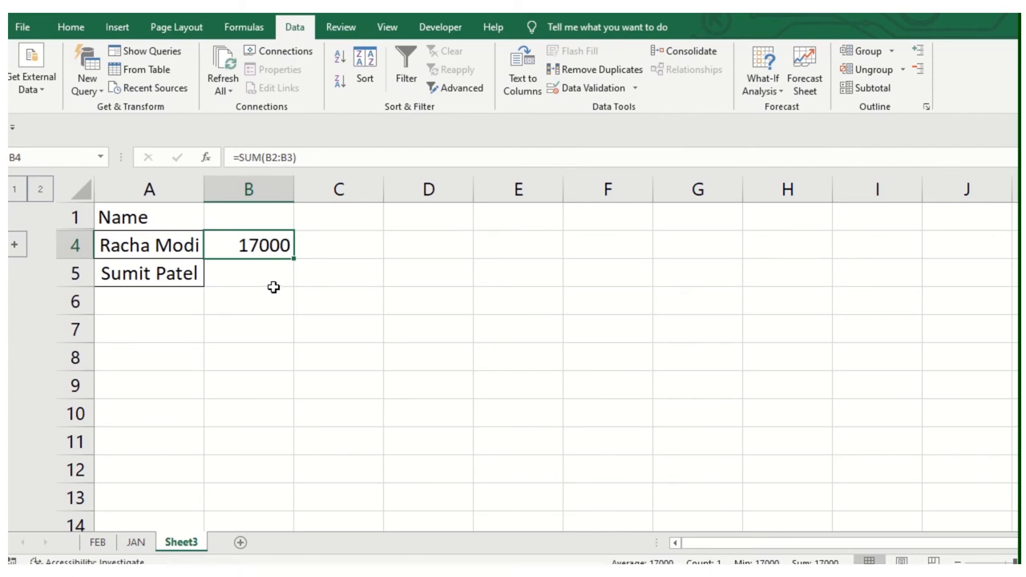
Expand the 17000 total's outline to reveal the linked 8000 and 9000 details, then show FEB
left_click(15, 247)
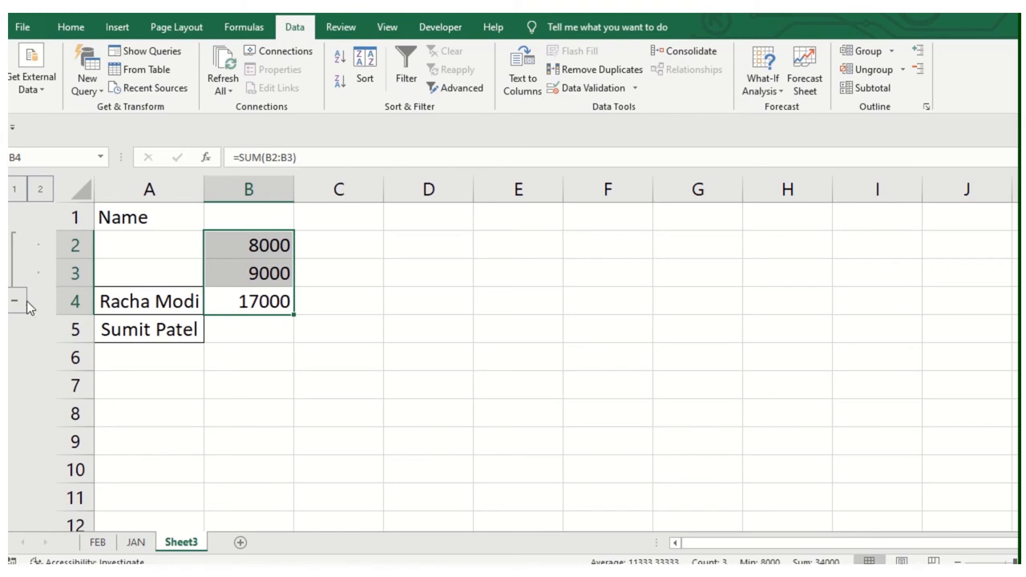
left_click(249, 245)
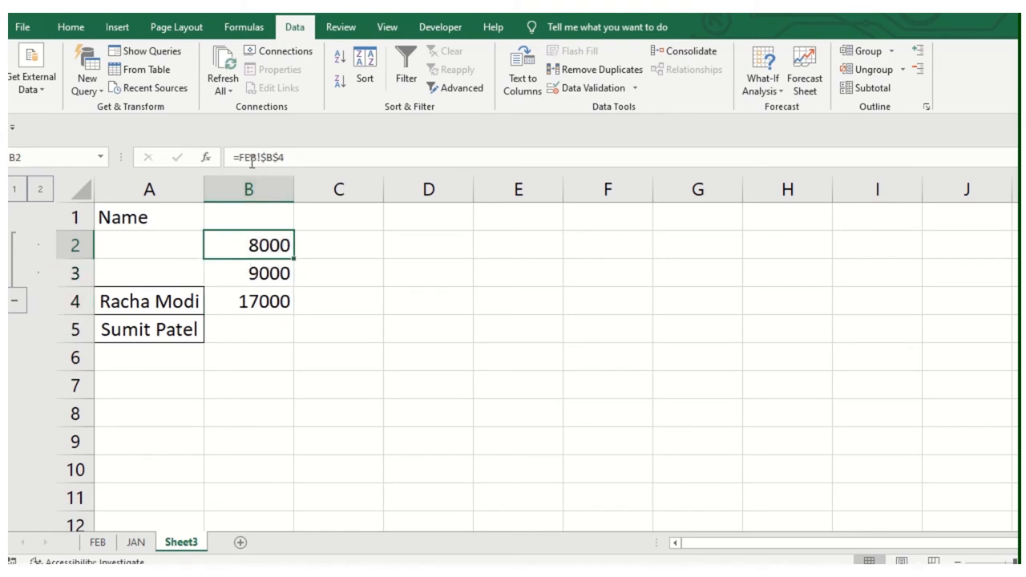
left_click(259, 273)
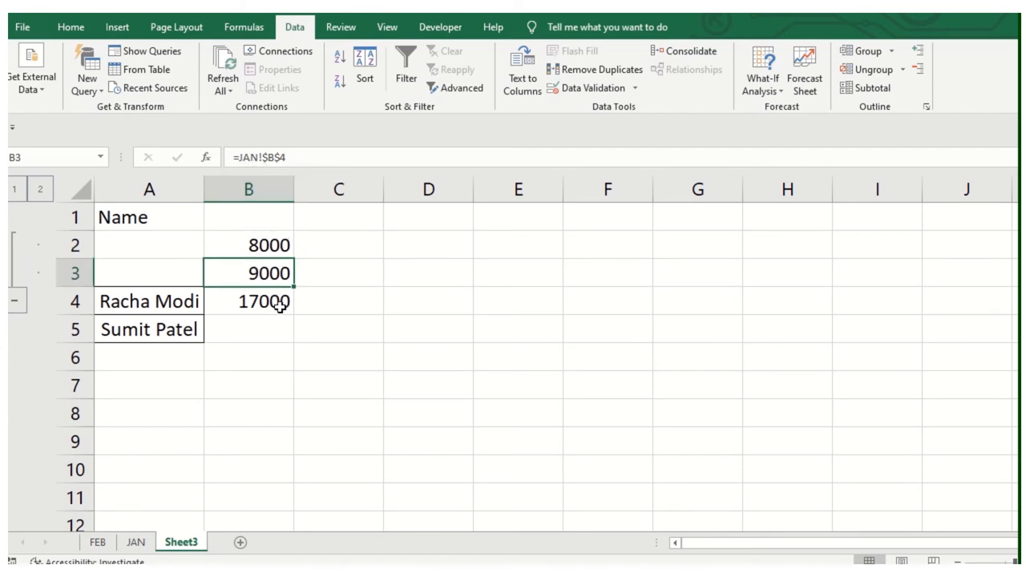
left_click(97, 541)
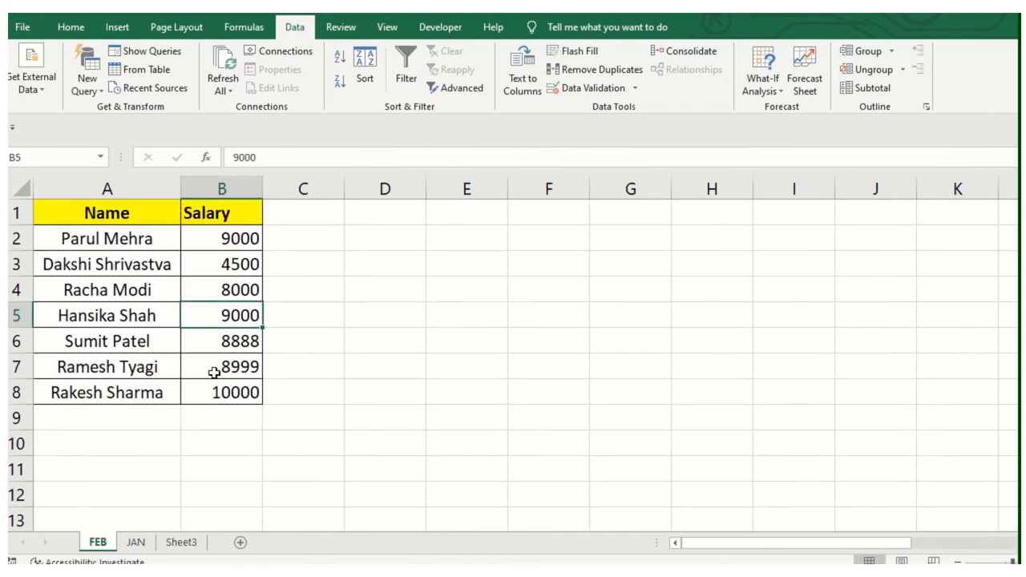
left_click(231, 296)
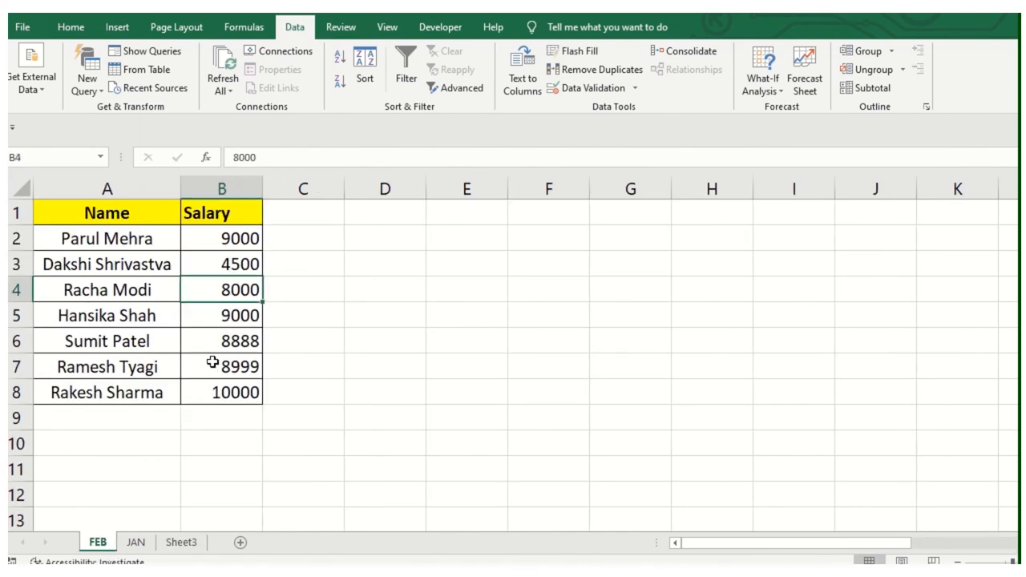
type("6000")
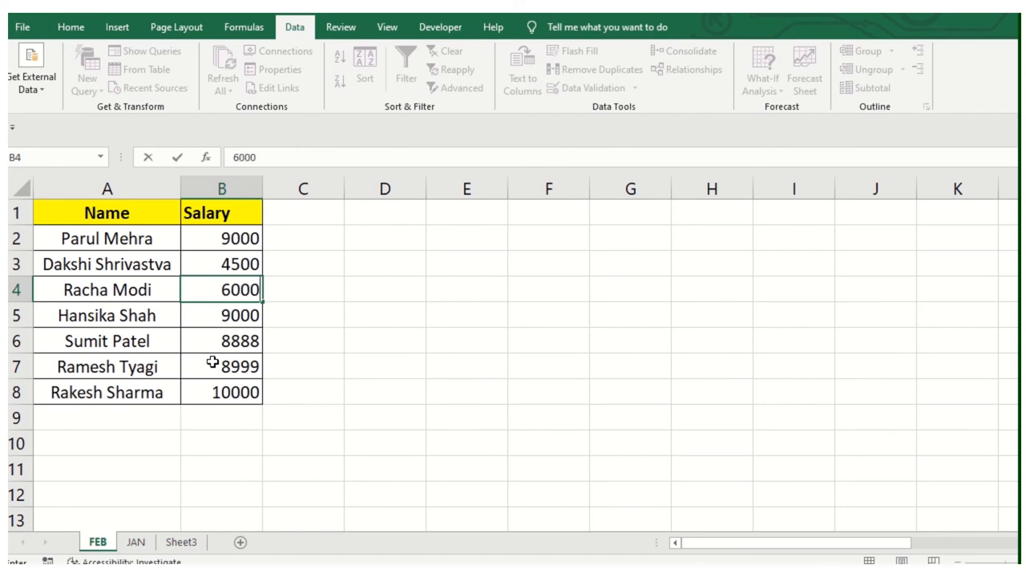
type("00")
left_click(389, 324)
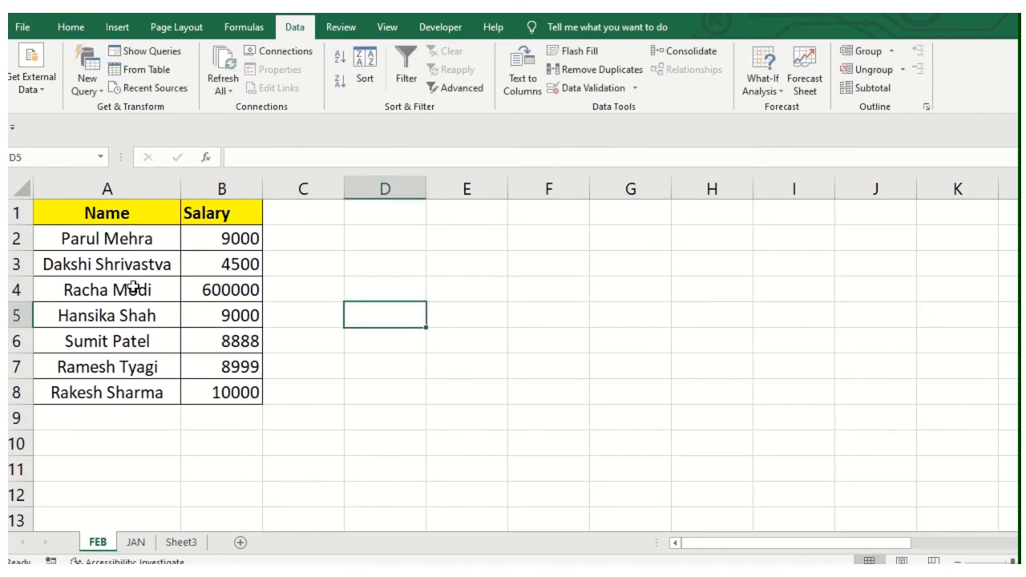
left_click(181, 542)
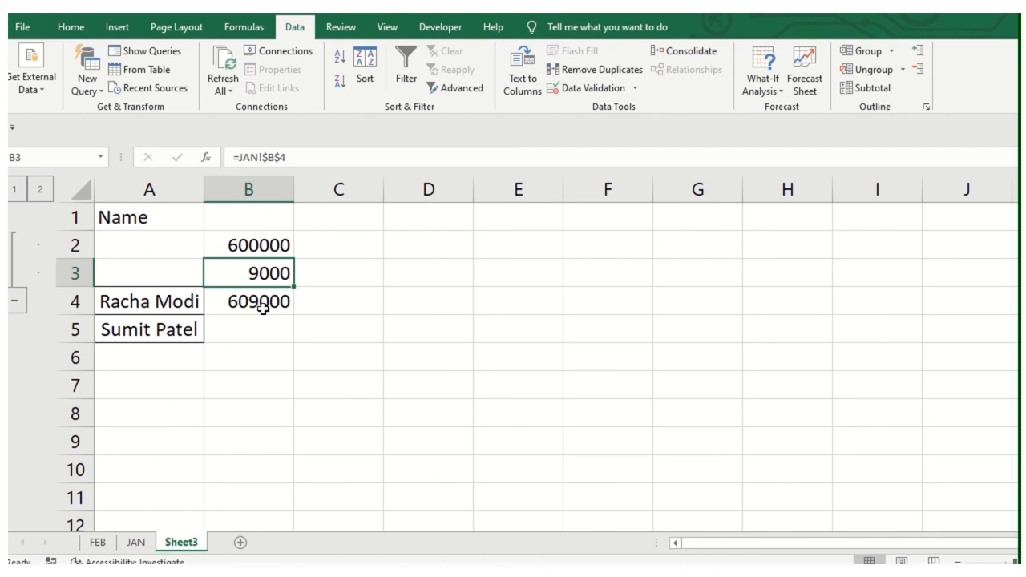
left_click(164, 301)
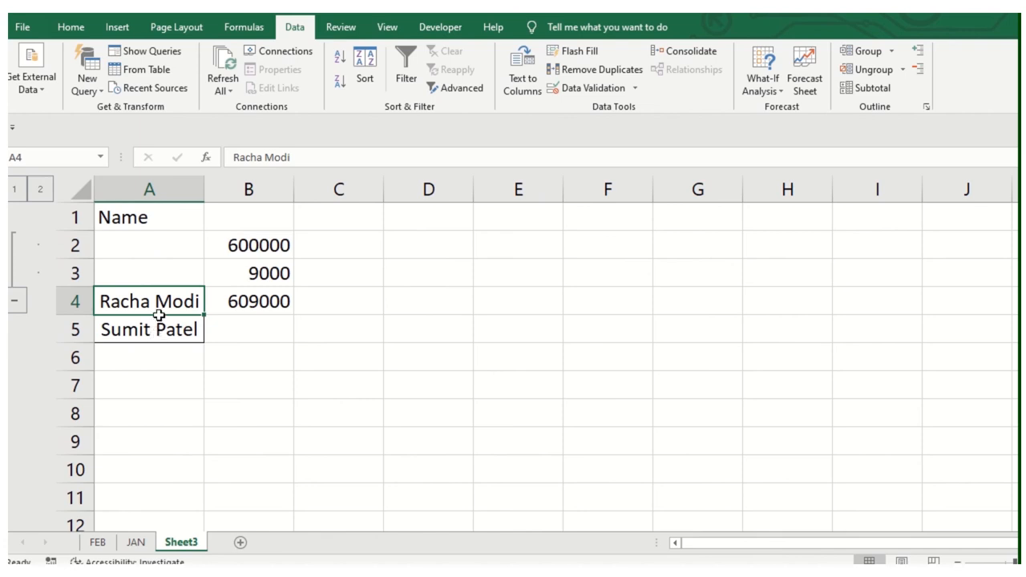
left_click(136, 542)
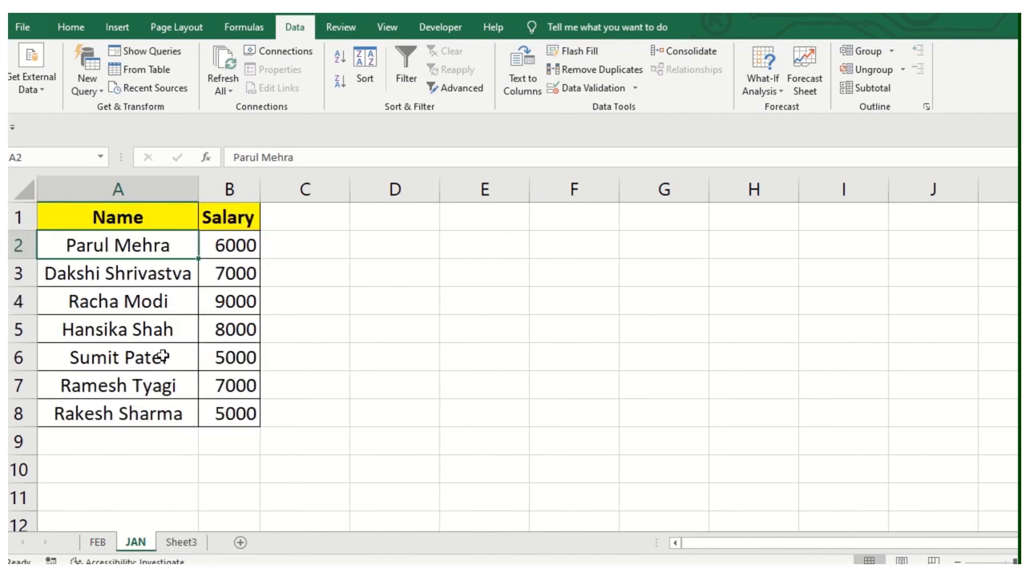
left_click(140, 303)
left_click(238, 303)
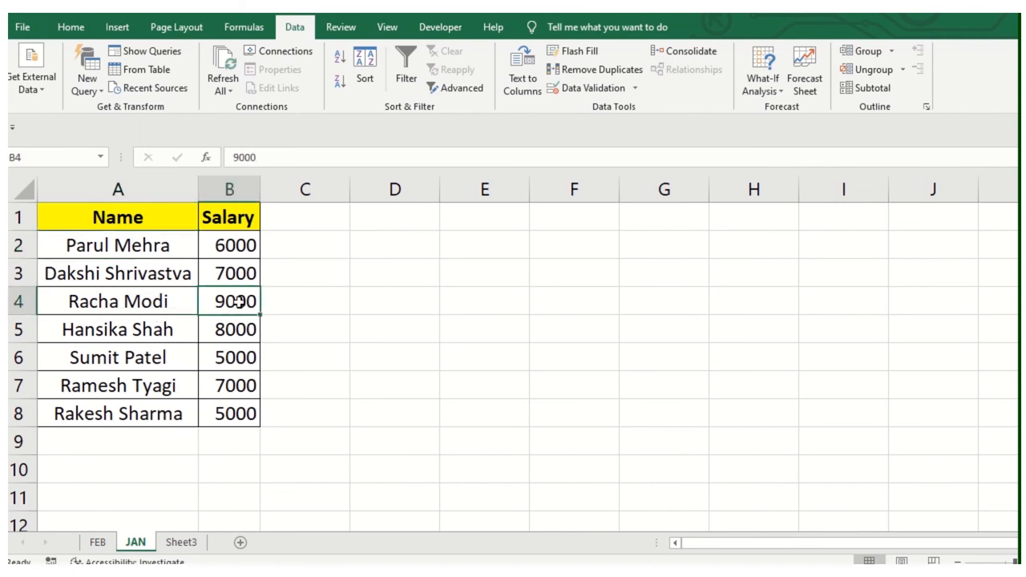
left_click(238, 246)
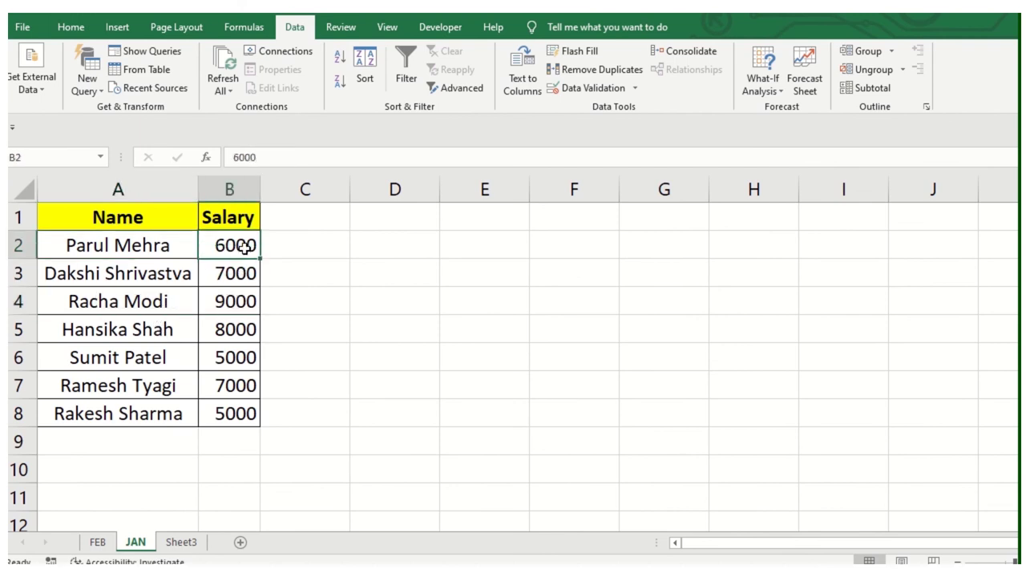
left_click(238, 302, "ctrl")
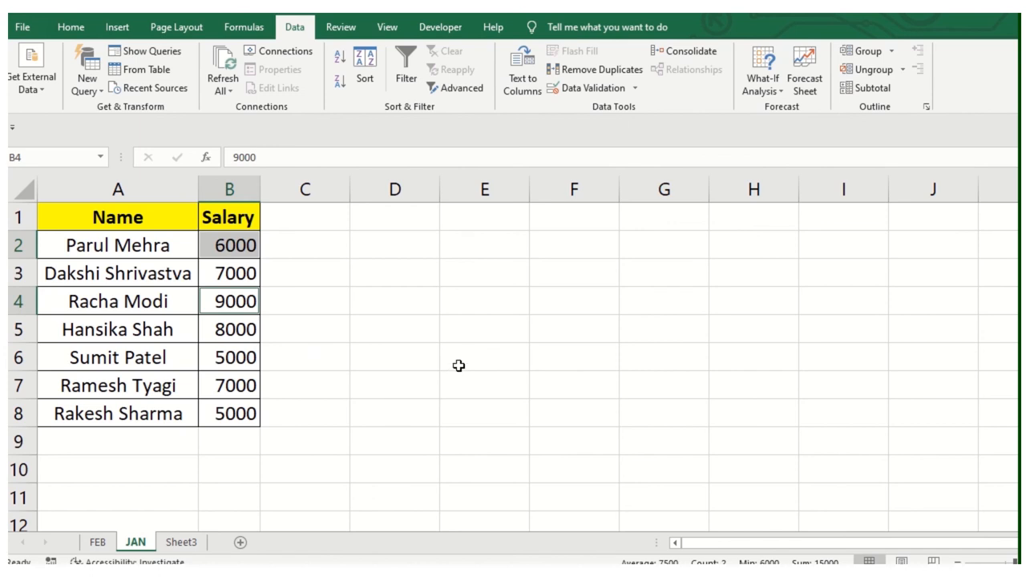